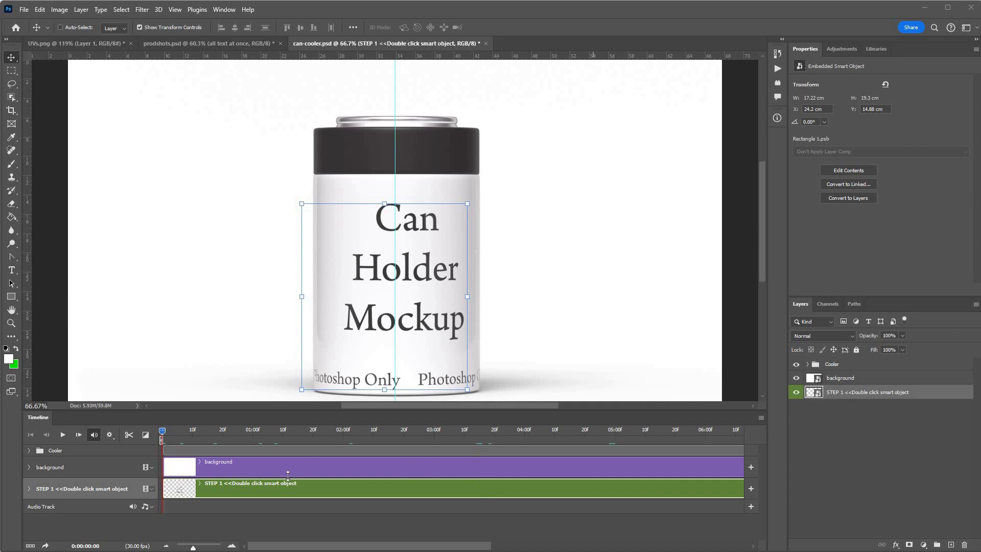
Open the STEP 1 smart object, then the nested STEP 2 smart object holding the label artwork
{"action": "left_click", "coordinate": [223, 10]}
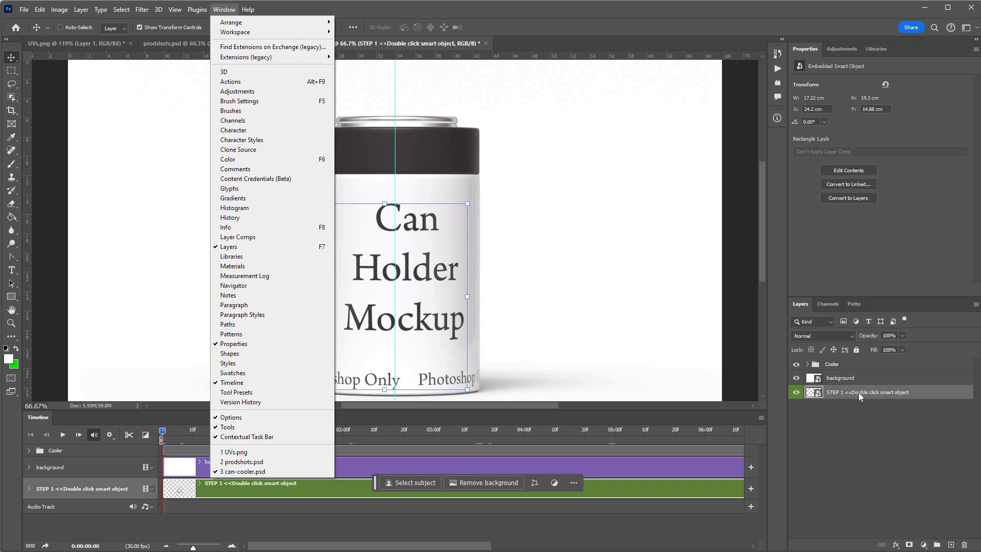
{"action": "left_click", "coordinate": [847, 398]}
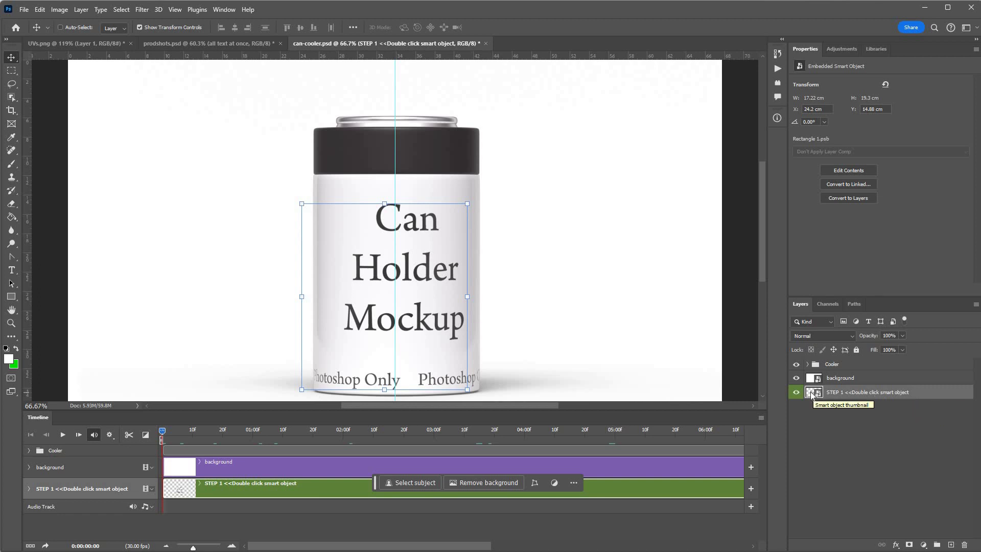
{"action": "double_click", "coordinate": [812, 393]}
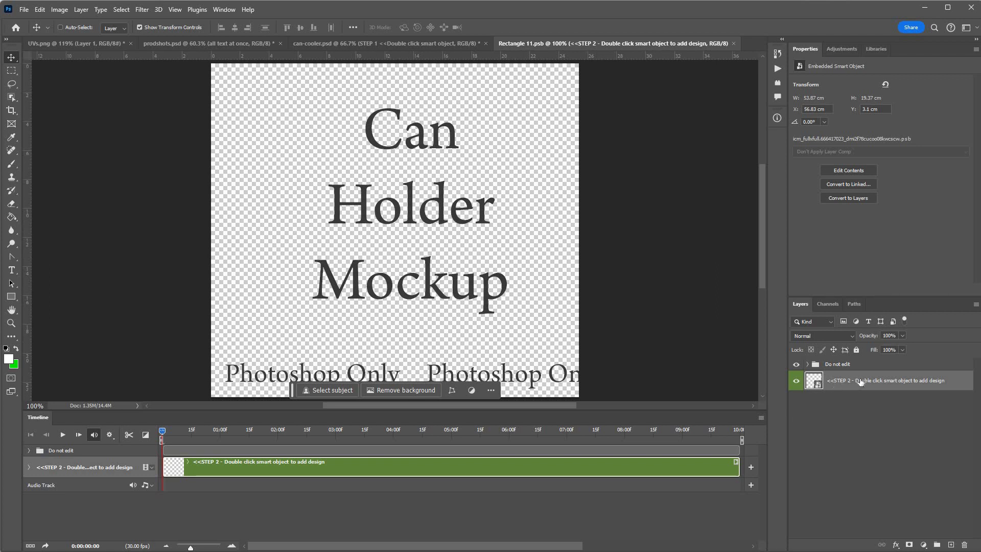
{"action": "double_click", "coordinate": [814, 381]}
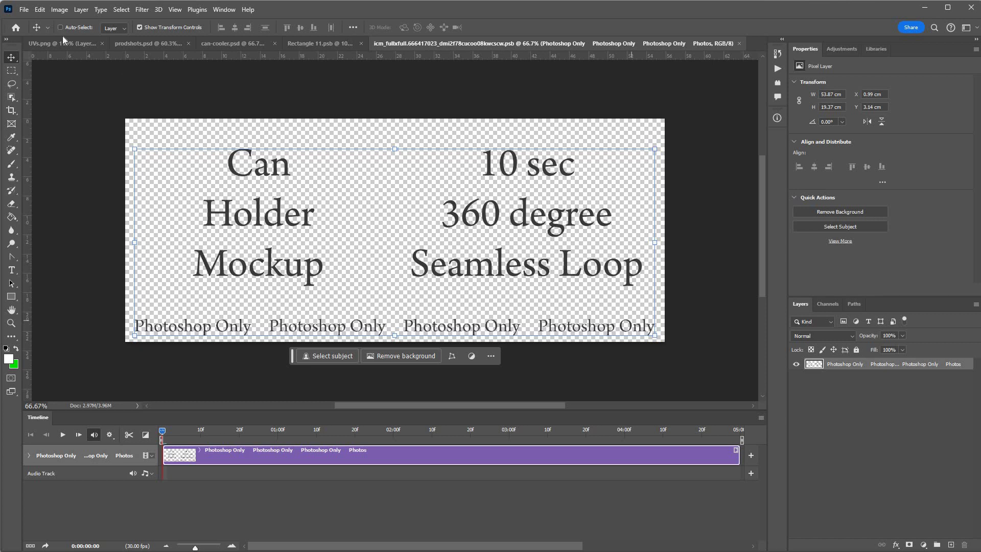
Cancel a Place Embedded attempt and nudge the label artwork up by one pixel
{"action": "left_click", "coordinate": [24, 10]}
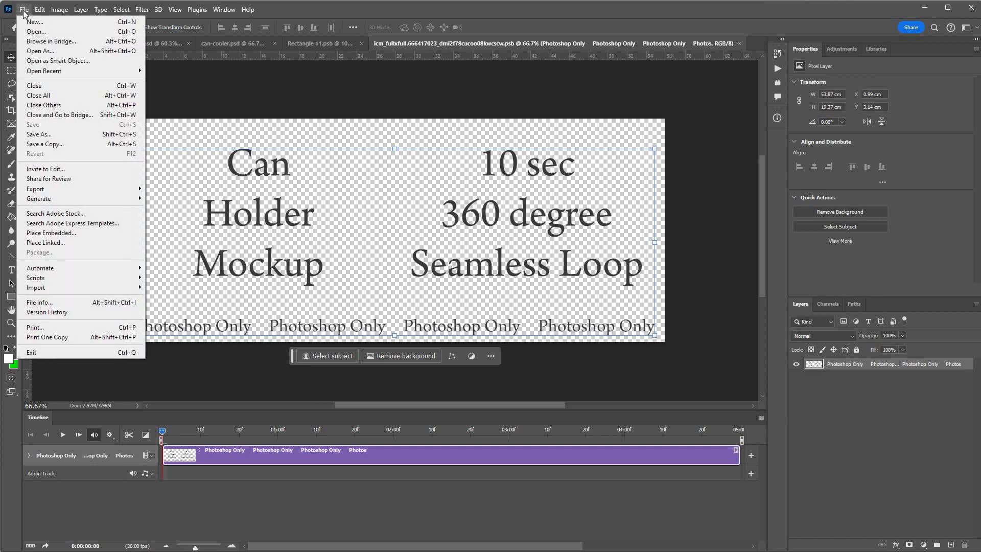
{"action": "left_click", "coordinate": [73, 233]}
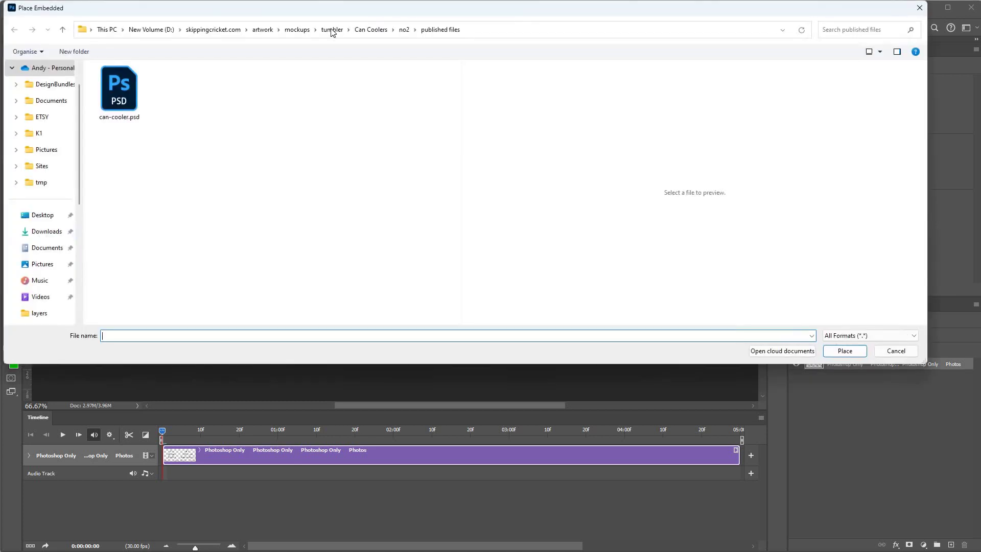
{"action": "left_click", "coordinate": [887, 352]}
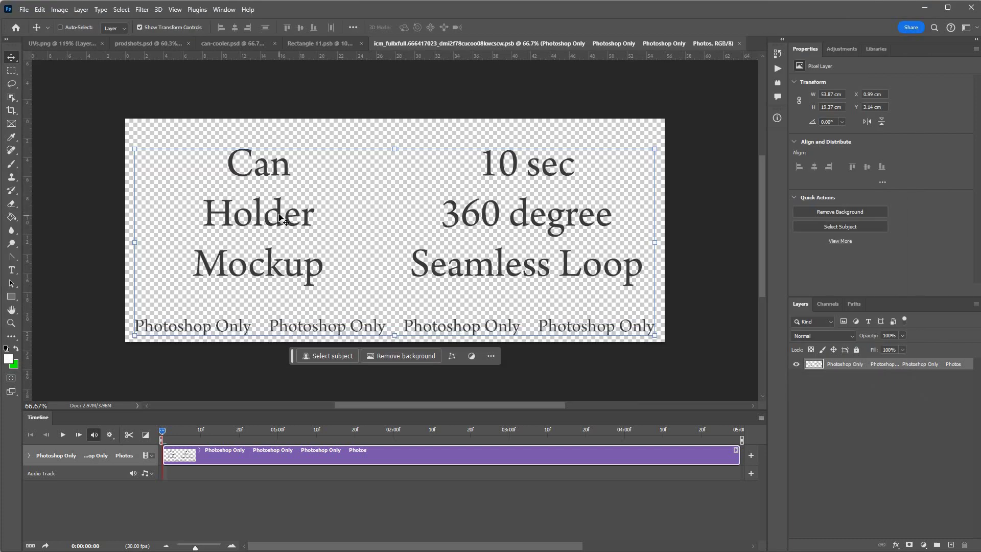
{"action": "left_click", "coordinate": [280, 217]}
{"action": "key", "text": "Up"}
{"action": "key", "text": "Up"}
{"action": "key", "text": "Up"}
{"action": "key", "text": "Up"}
{"action": "key", "text": "Up"}
{"action": "key", "text": "Up"}
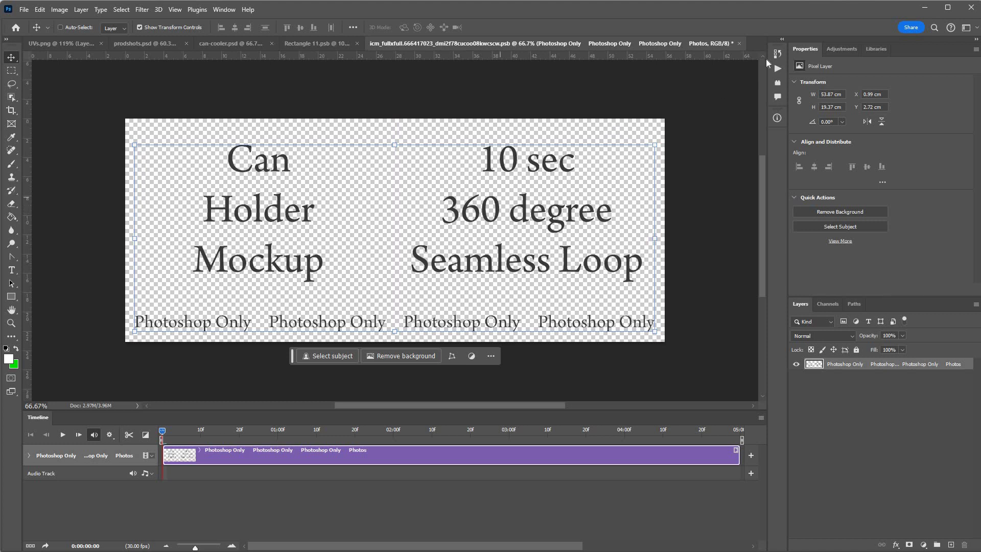
Save and close icm_fullxfull and Rectangle 11.psb, returning to the can mockup
{"action": "left_click", "coordinate": [741, 46]}
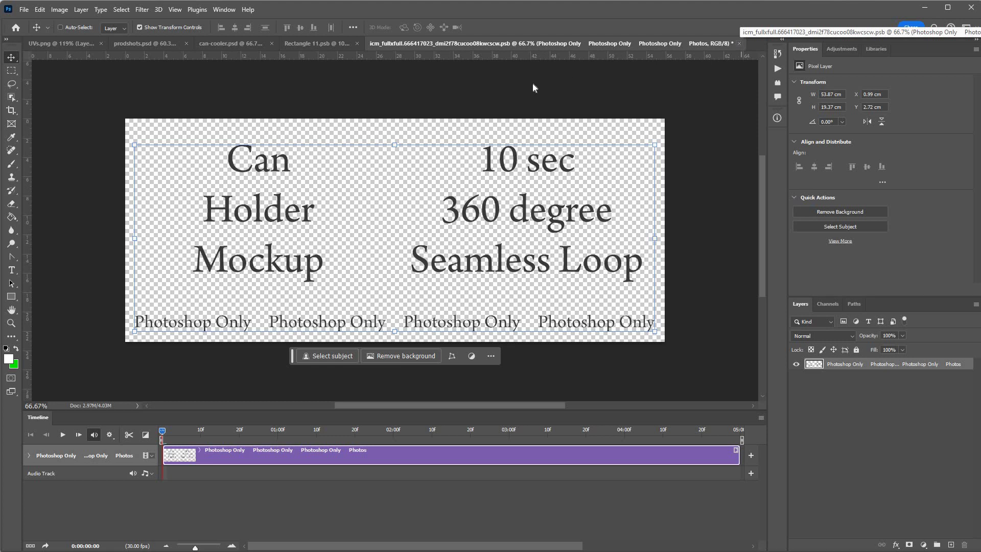
{"action": "left_click", "coordinate": [446, 184]}
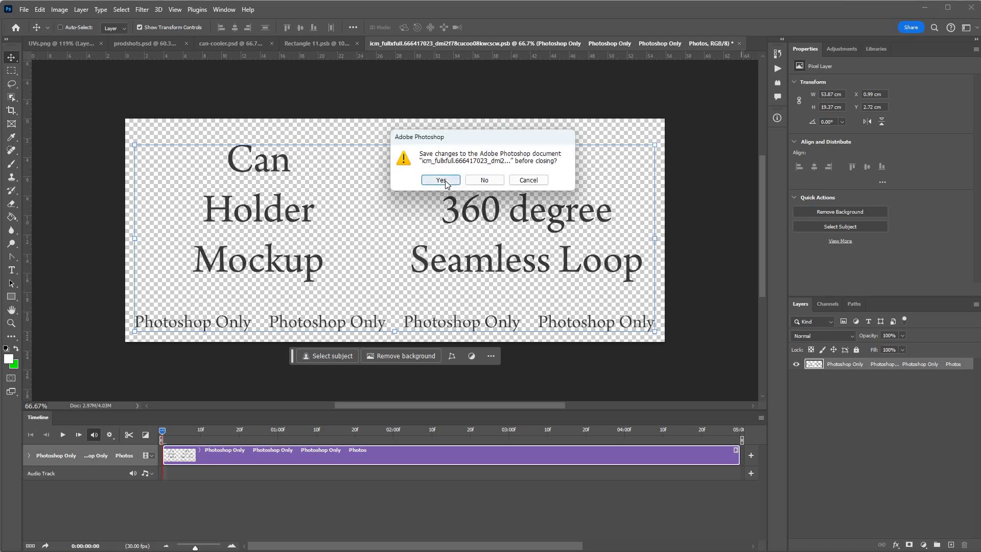
{"action": "left_click", "coordinate": [445, 184]}
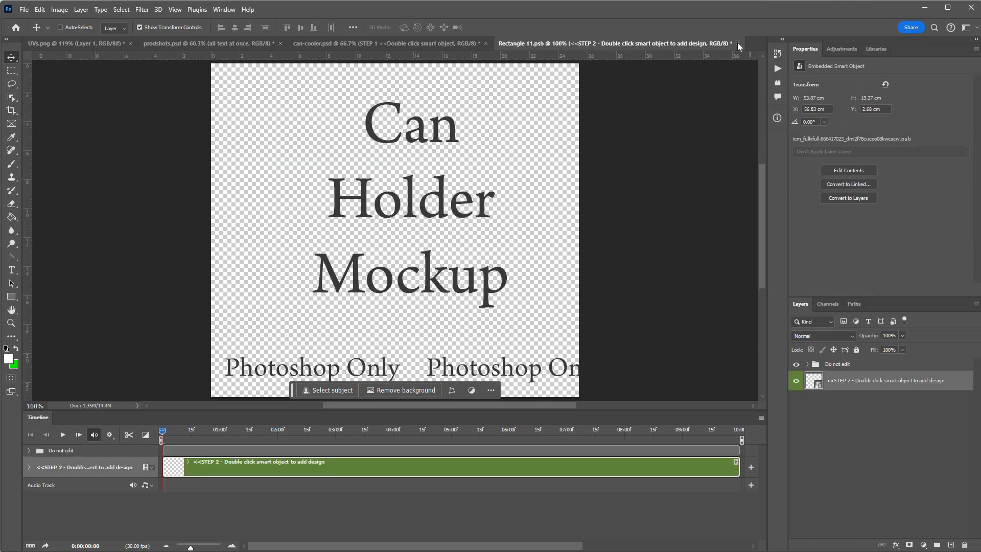
{"action": "left_click", "coordinate": [739, 43]}
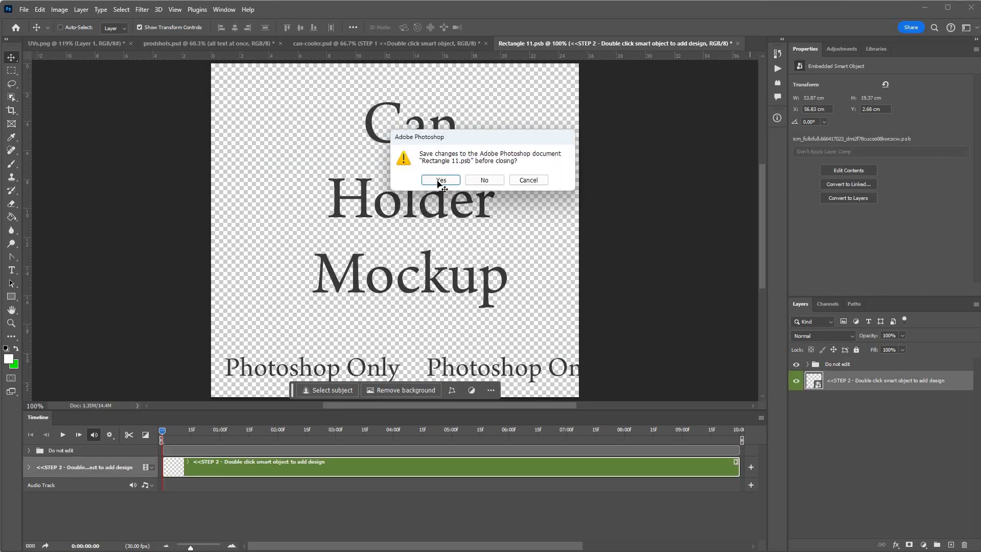
{"action": "left_click", "coordinate": [440, 180]}
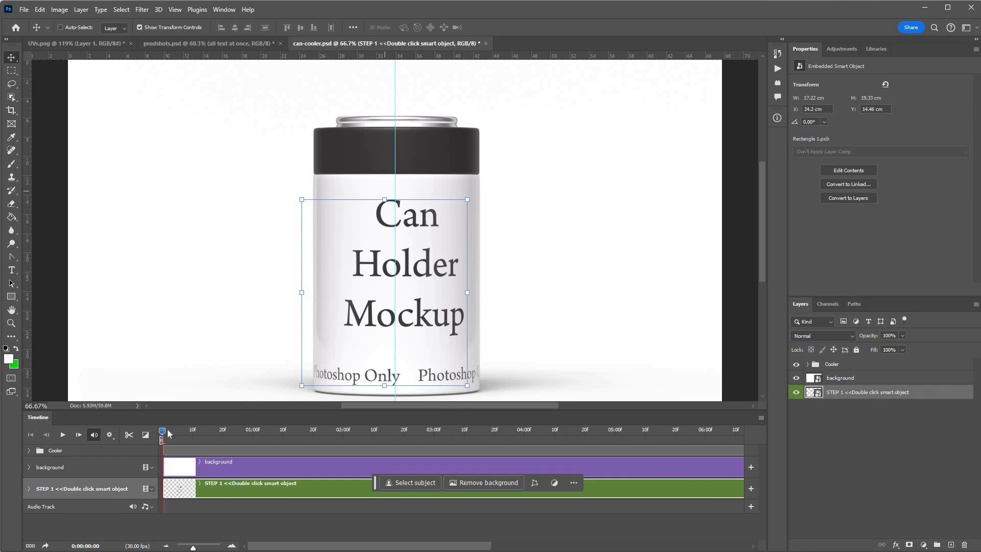
Scrub the timeline to see the can rotate and bring up Render Video from the Timeline menu
{"action": "left_click_drag", "start_coordinate": [164, 433], "coordinate": [684, 439]}
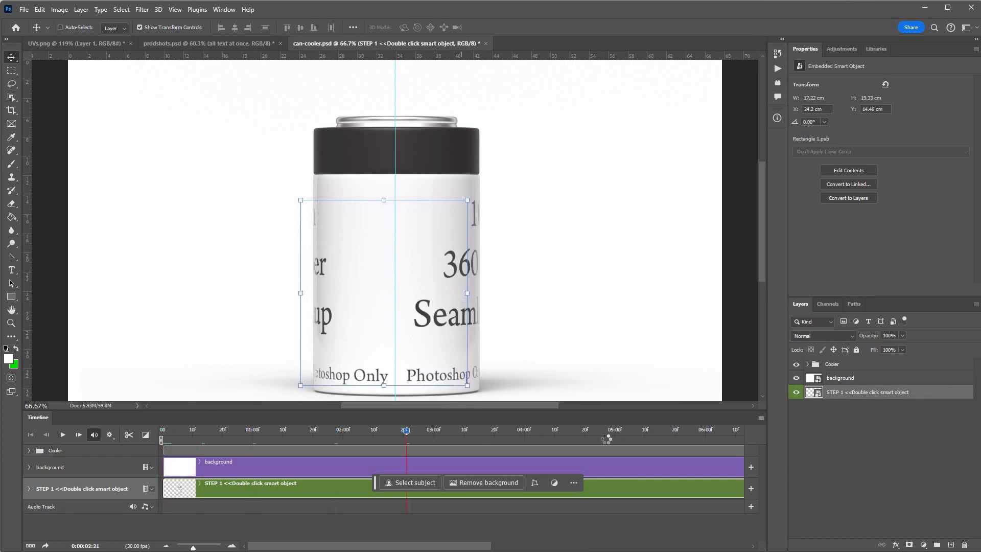
{"action": "left_click", "coordinate": [761, 418]}
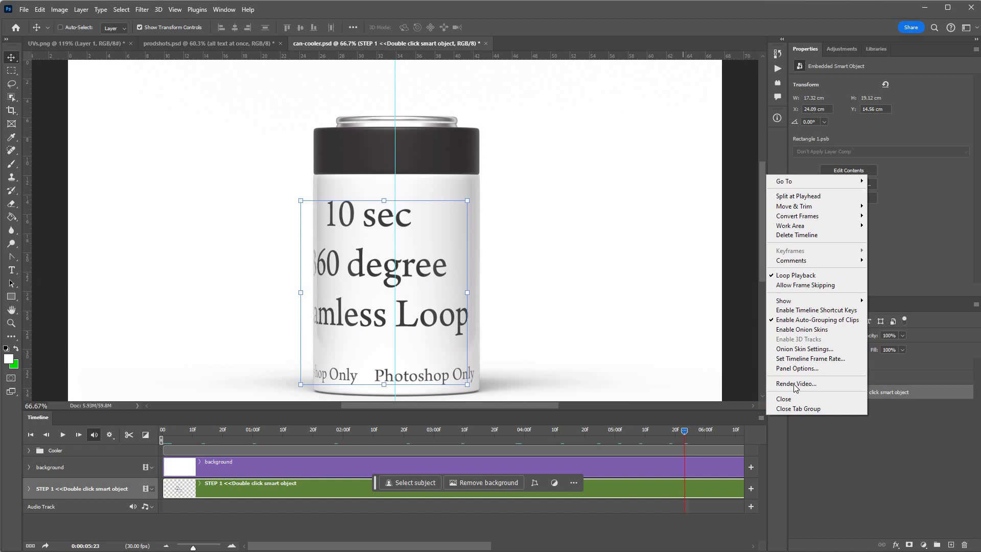
{"action": "left_click", "coordinate": [795, 385]}
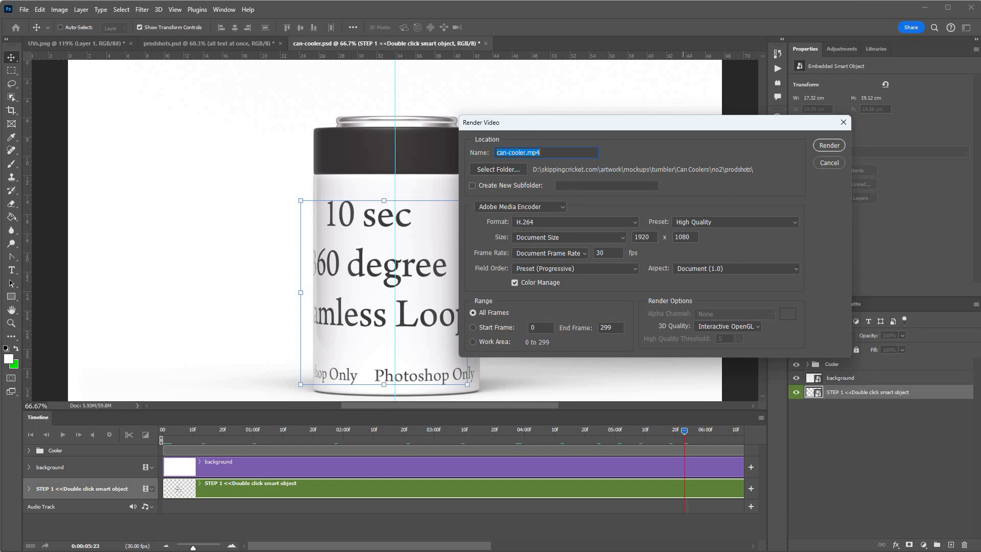
Render the animation to the prodshots folder as can-cooler.3.mp4
{"action": "left_click", "coordinate": [499, 169]}
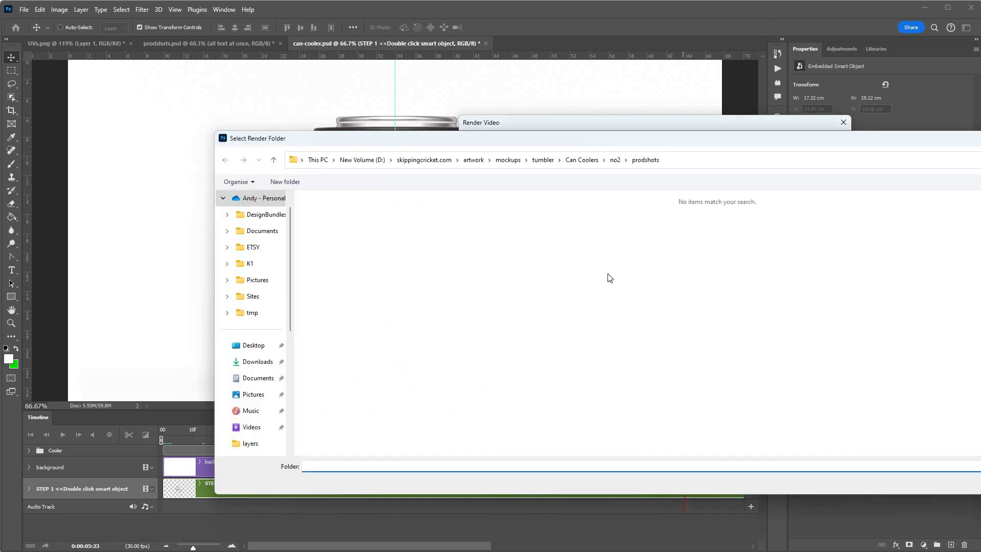
{"action": "key", "text": "Return"}
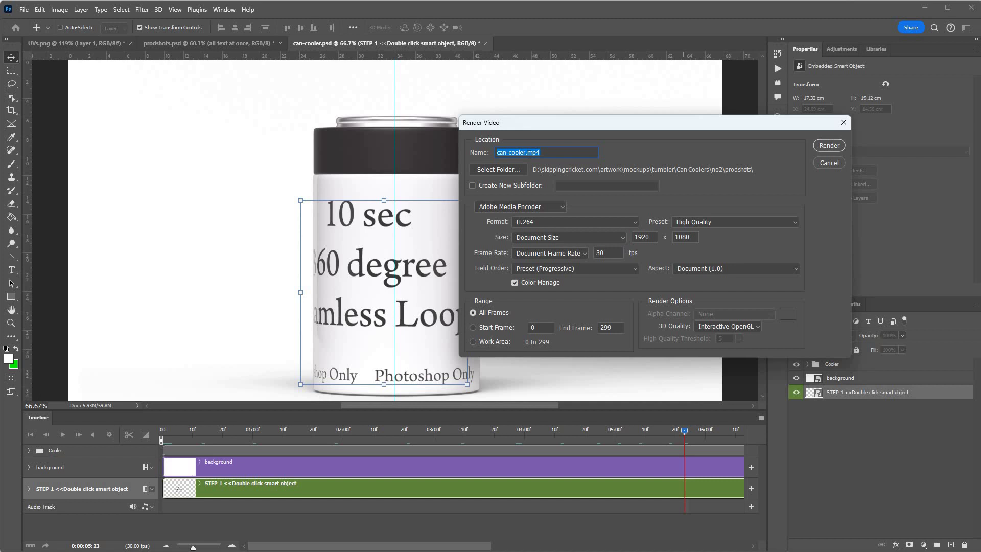
{"action": "left_click", "coordinate": [526, 153]}
{"action": "type", "text": "3."}
{"action": "key", "text": "Return"}
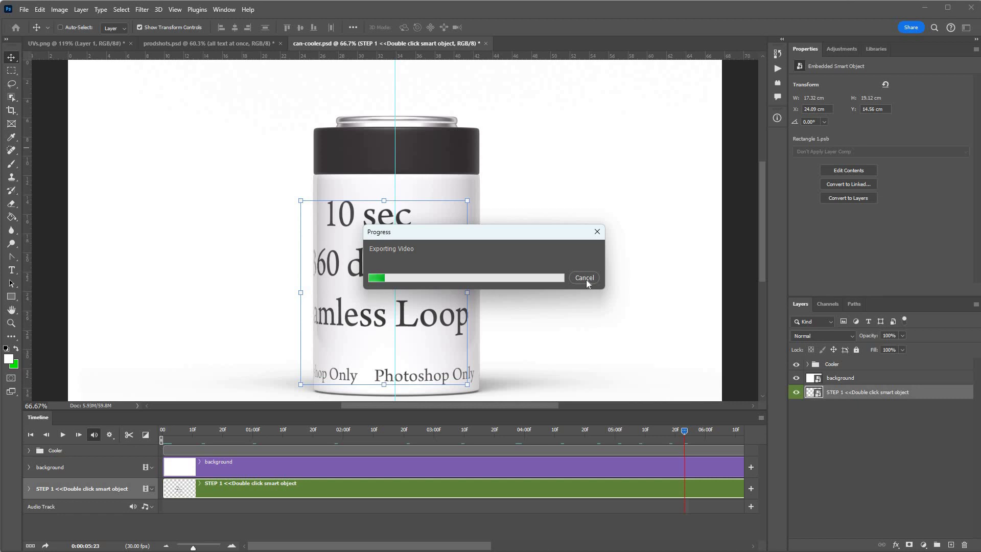
Cancel the video export and rewind the timeline to the first frame
{"action": "left_click", "coordinate": [586, 279]}
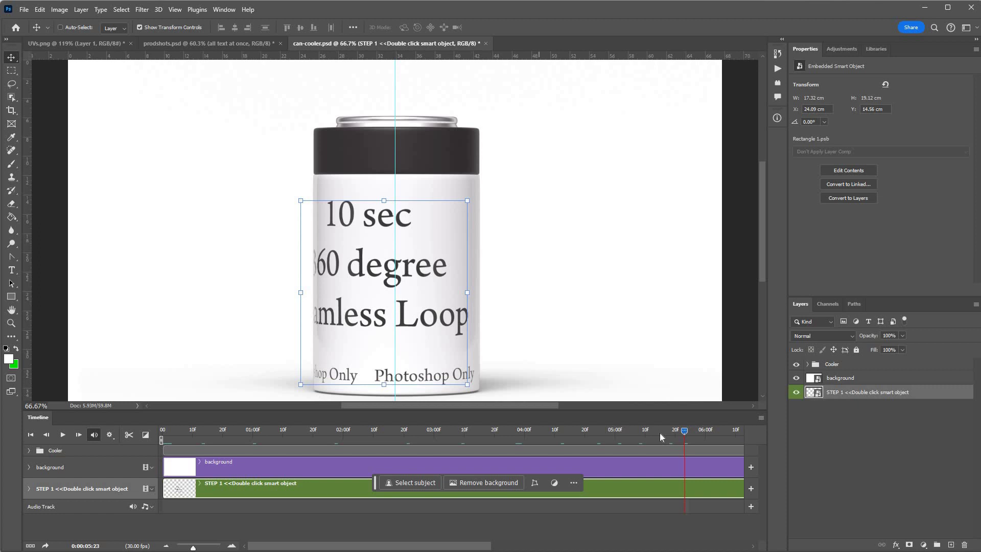
{"action": "left_click", "coordinate": [193, 443]}
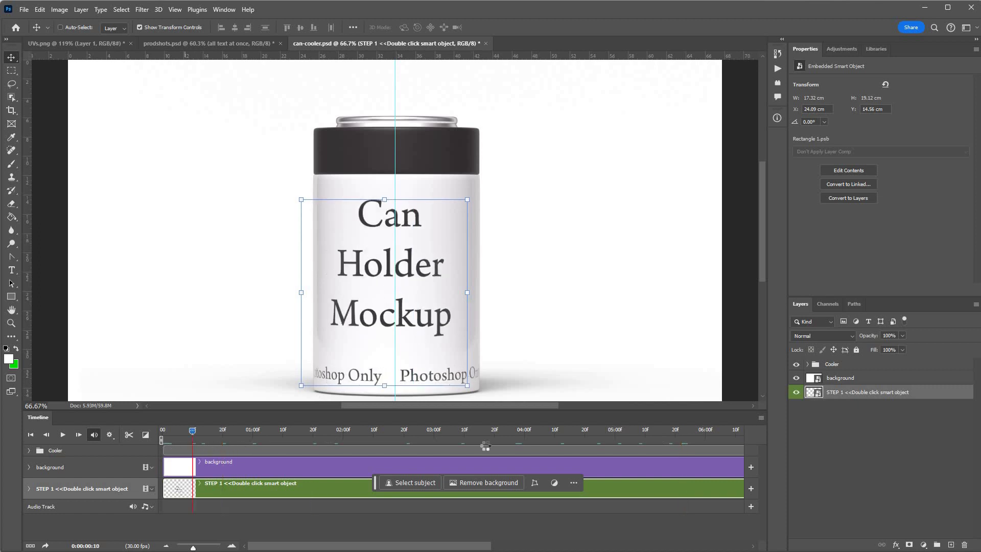
Give the Body color layer a pink f68585 Color Overlay and toggle its effect visibility
{"action": "left_click", "coordinate": [807, 365]}
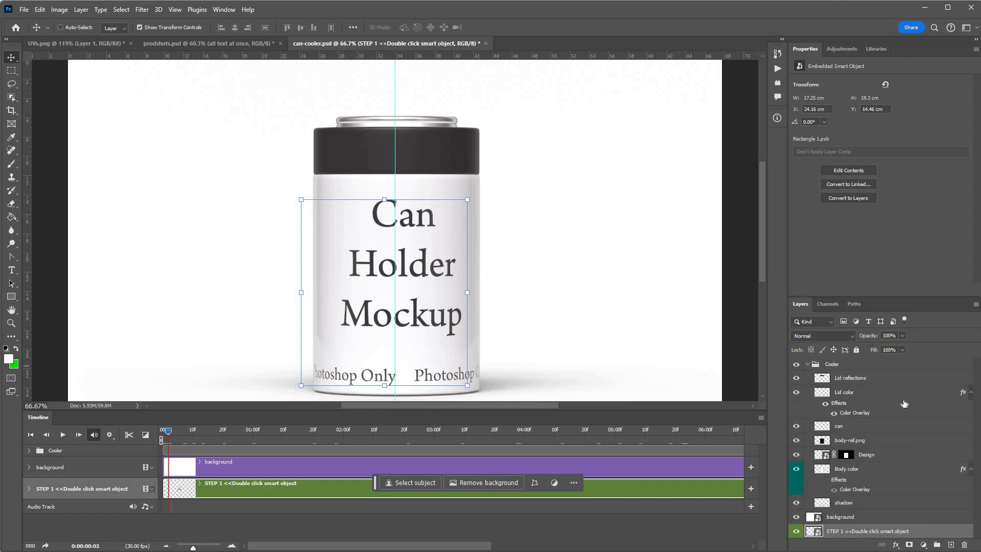
{"action": "left_click", "coordinate": [814, 481]}
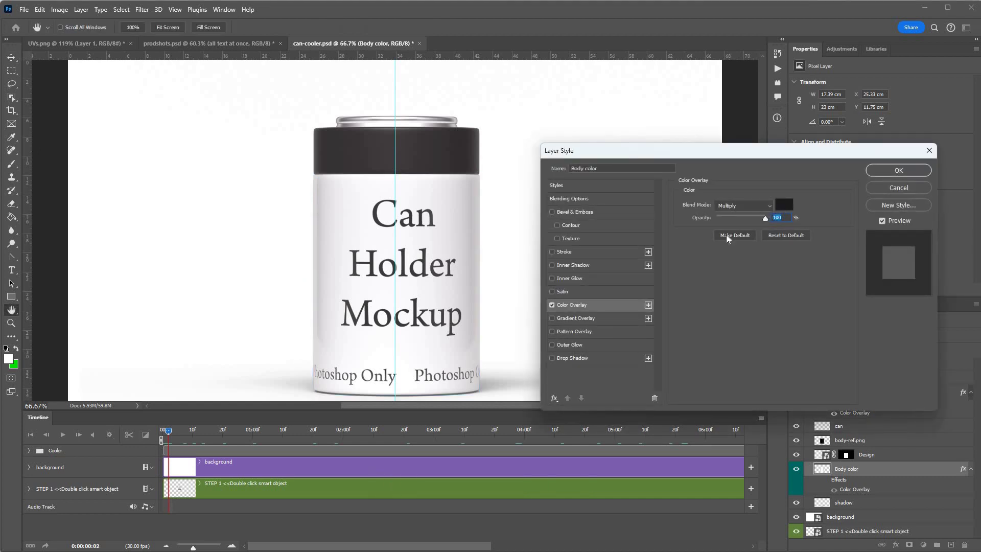
{"action": "left_click", "coordinate": [783, 204]}
{"action": "type", "text": "f68585"}
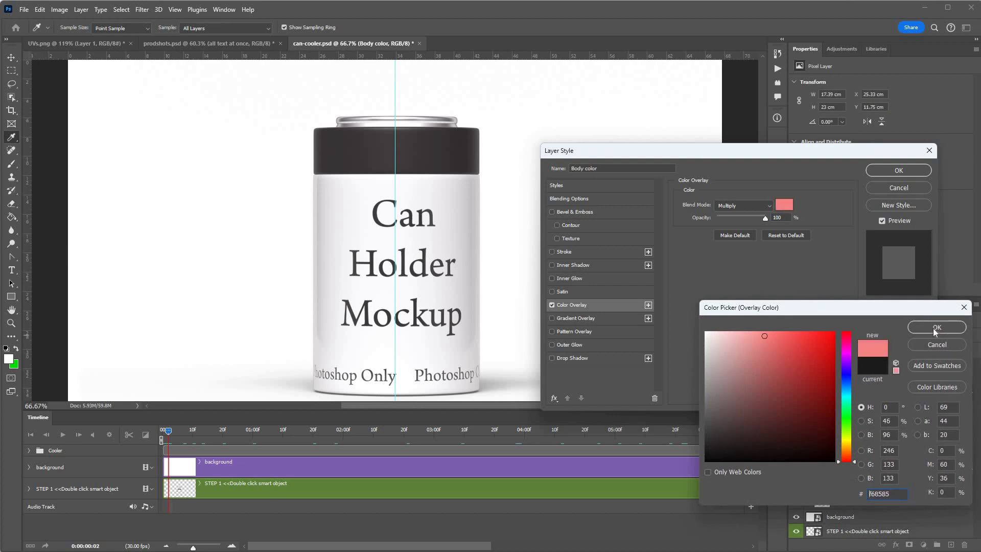
{"action": "left_click", "coordinate": [937, 328]}
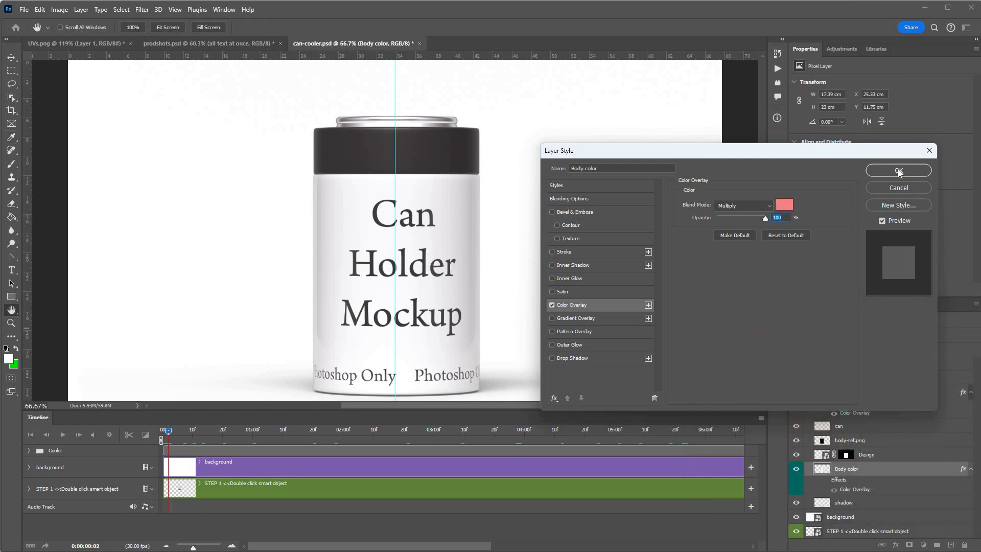
{"action": "left_click", "coordinate": [898, 170]}
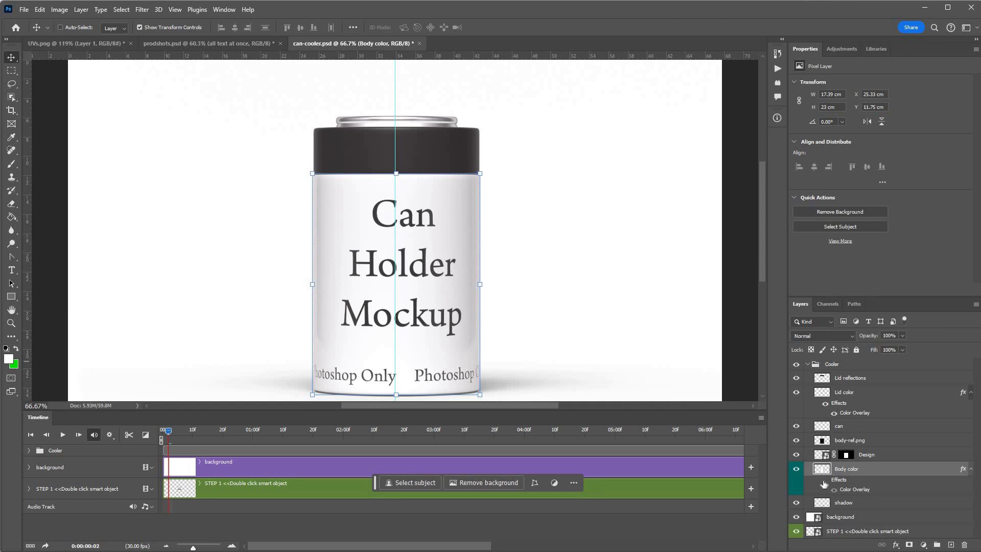
{"action": "left_click", "coordinate": [824, 480]}
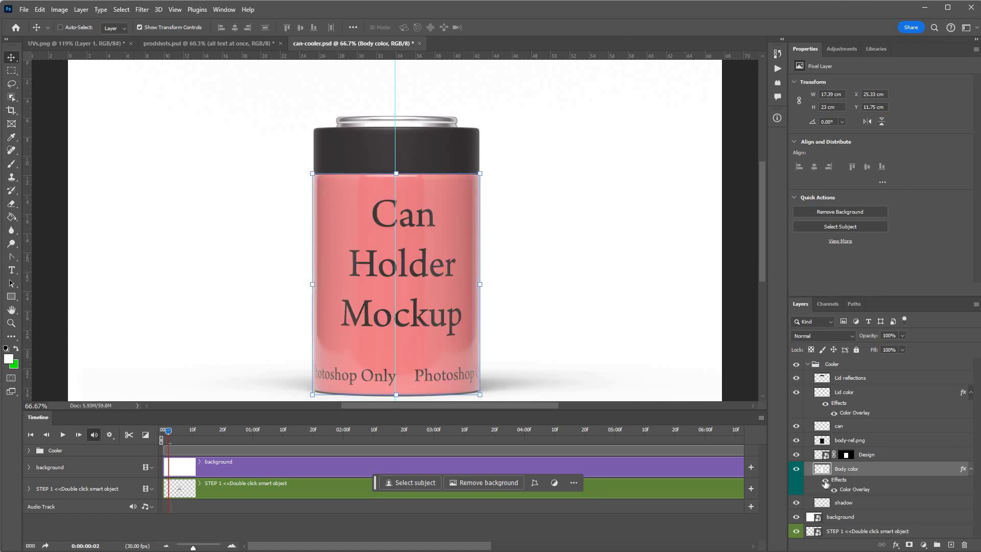
Hide the pink body tint and try a red ff0808 lid overlay without keeping it
{"action": "left_click", "coordinate": [825, 481]}
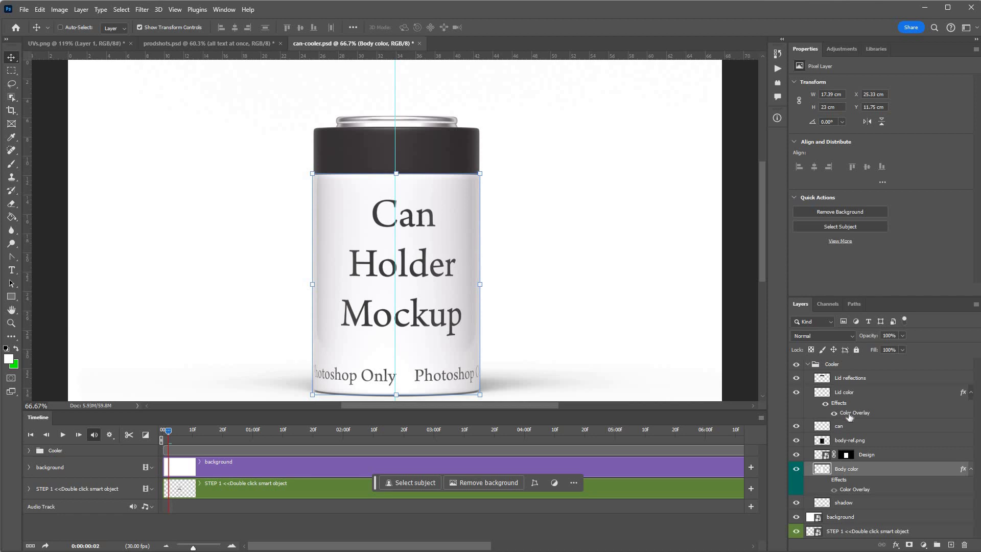
{"action": "left_click", "coordinate": [849, 415]}
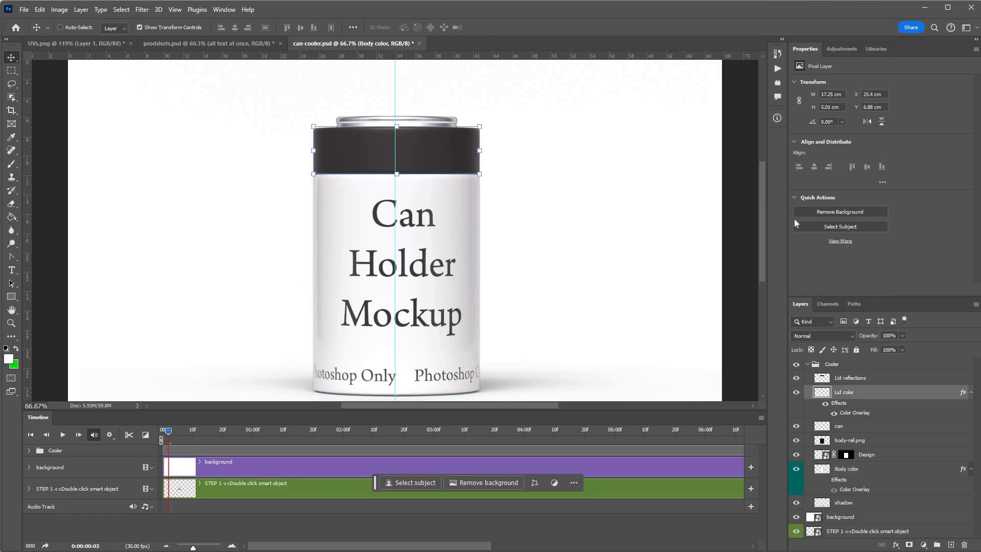
{"action": "left_click", "coordinate": [781, 206]}
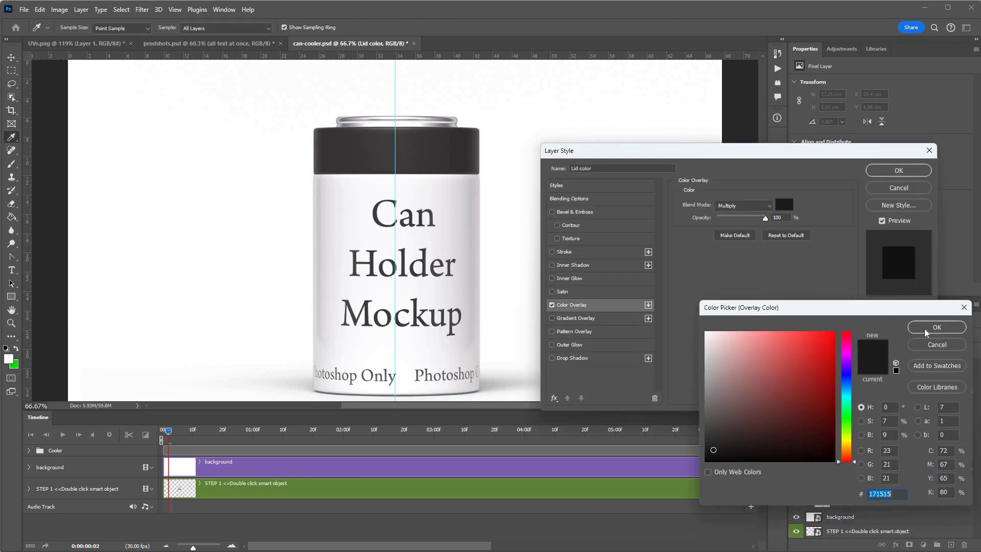
{"action": "type", "text": "ff0808"}
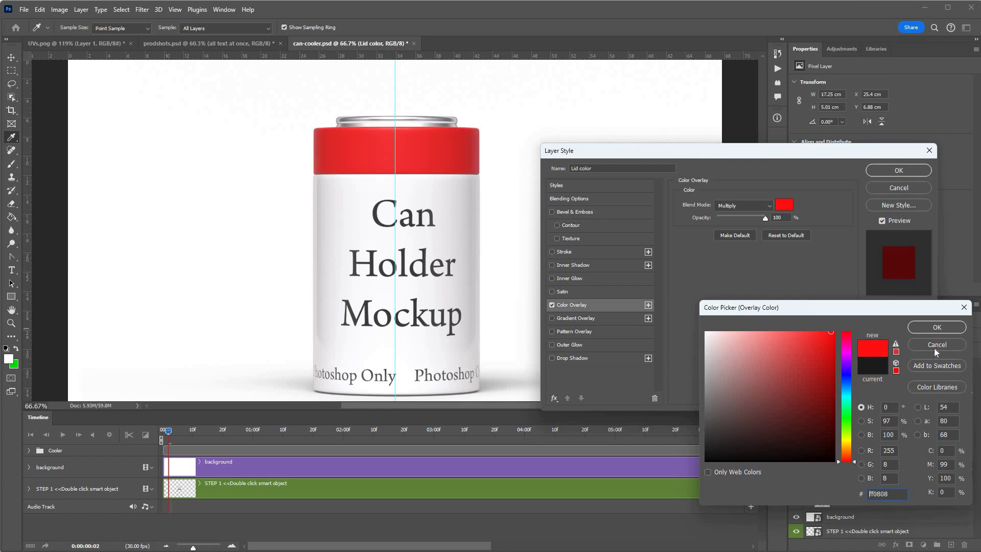
{"action": "left_click", "coordinate": [935, 348]}
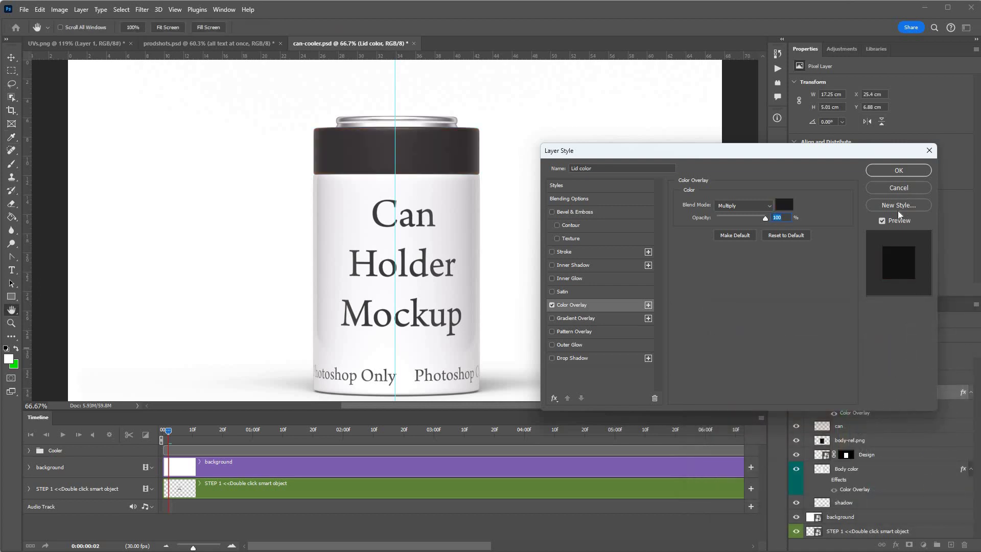
{"action": "key", "text": "Escape"}
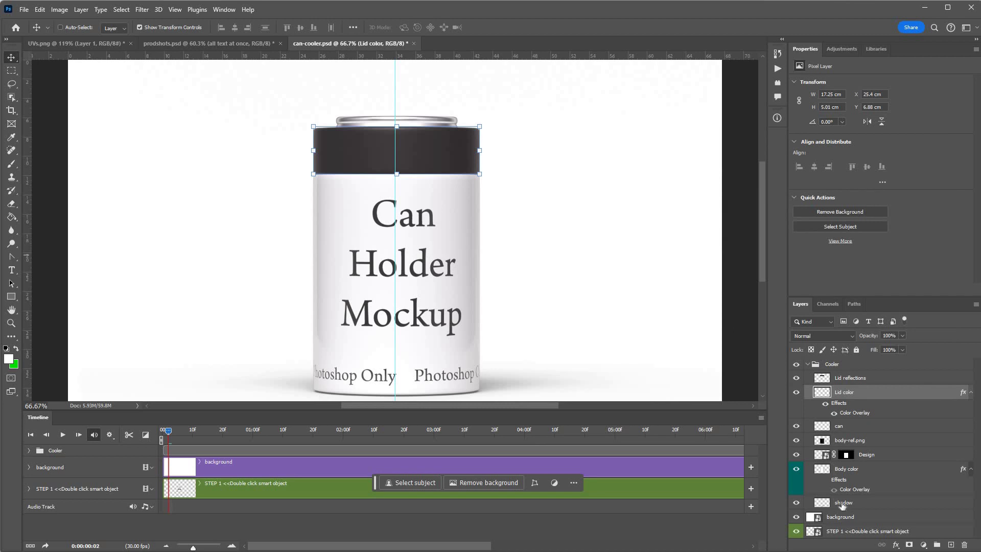
{"action": "left_click", "coordinate": [844, 503]}
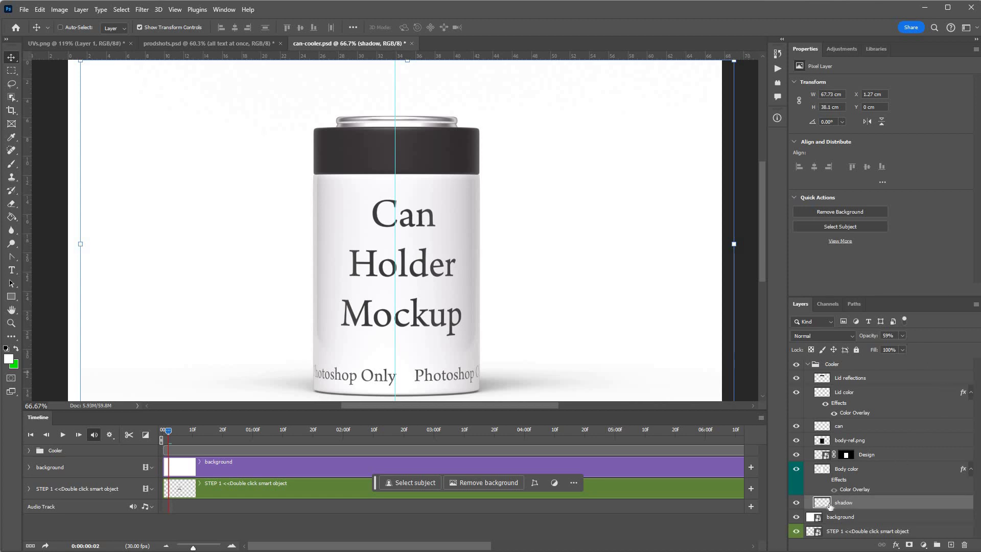
{"action": "left_click", "coordinate": [796, 502]}
{"action": "left_click", "coordinate": [807, 364]}
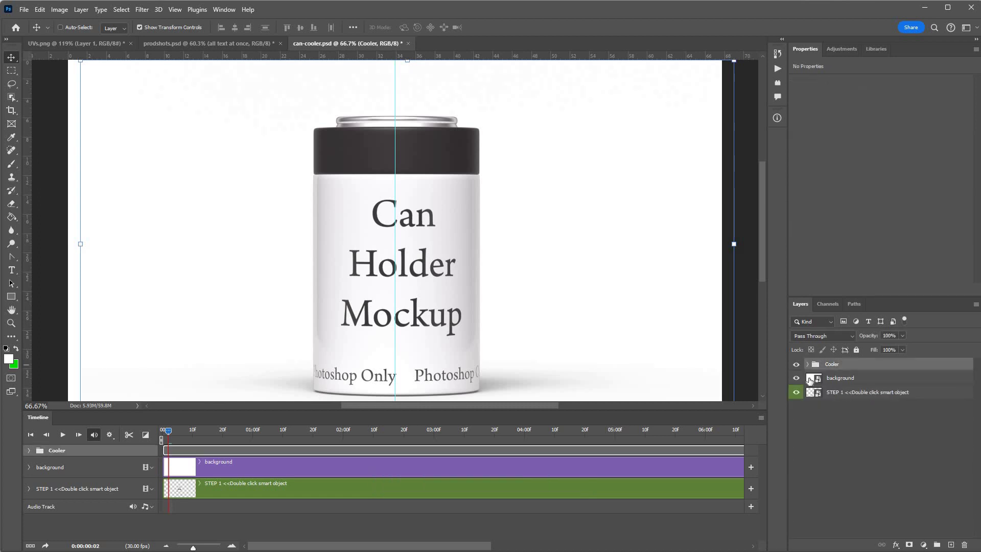
{"action": "double_click", "coordinate": [812, 378]}
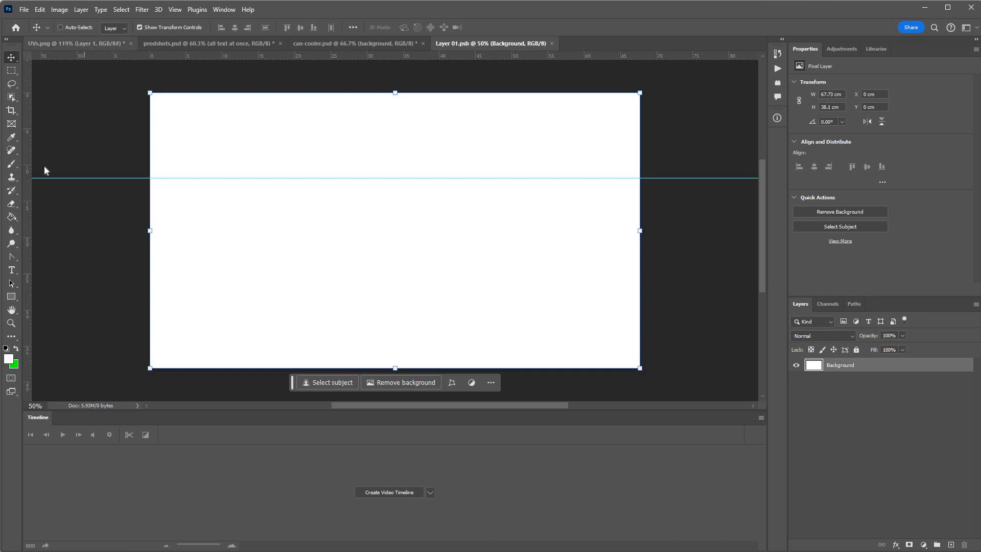
{"action": "key", "text": "alt+f"}
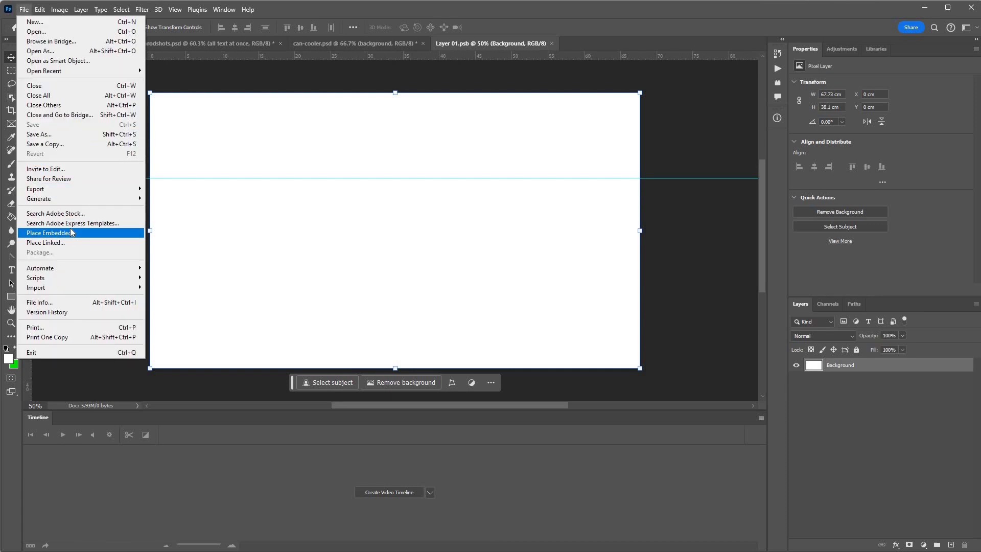
{"action": "left_click", "coordinate": [553, 43]}
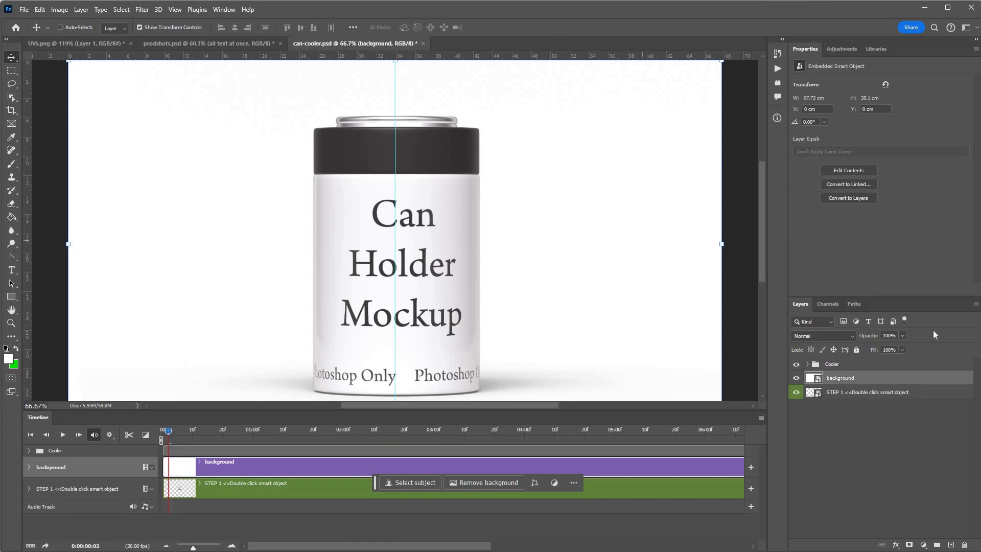